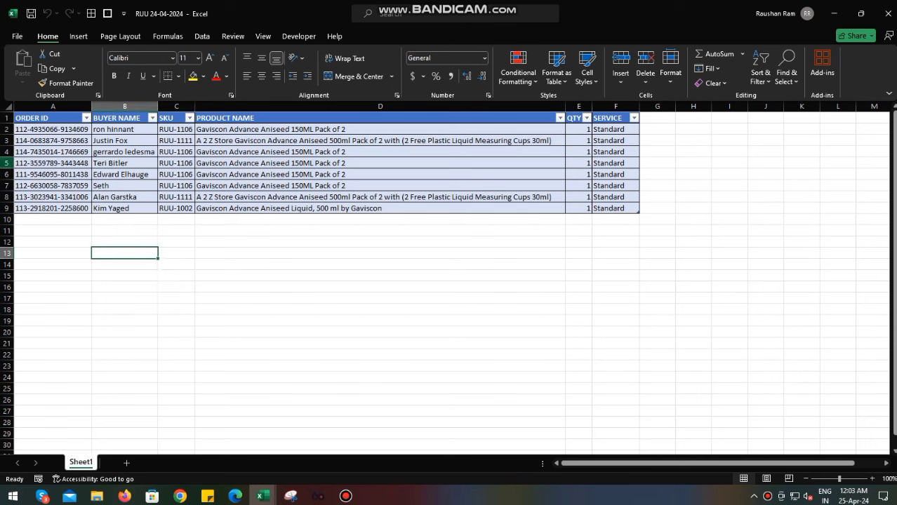
Step: Select the whole order table, then inspect cells below it such as B12, B13 and B16
{"action": "left_click_drag", "start_coordinate": [42, 118], "coordinate": [614, 208]}
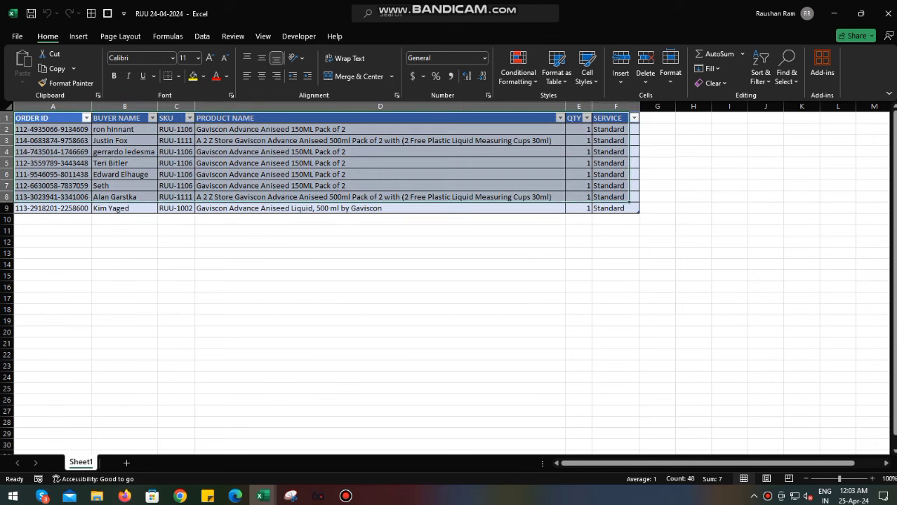
{"action": "left_click", "coordinate": [379, 275]}
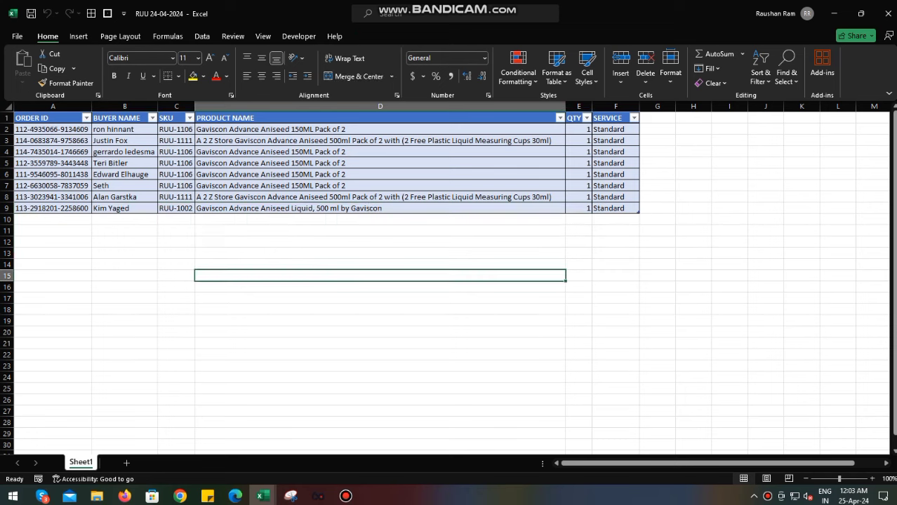
{"action": "left_click", "coordinate": [49, 118]}
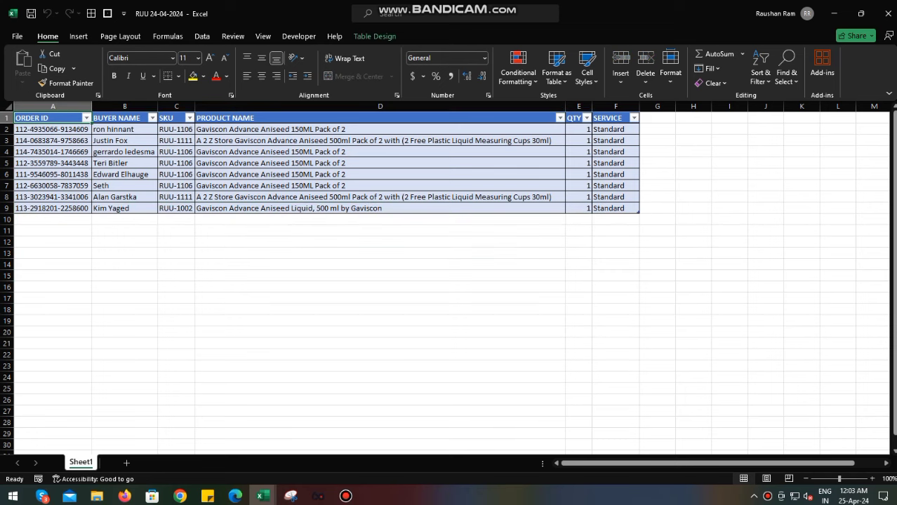
{"action": "key", "text": "ctrl+a"}
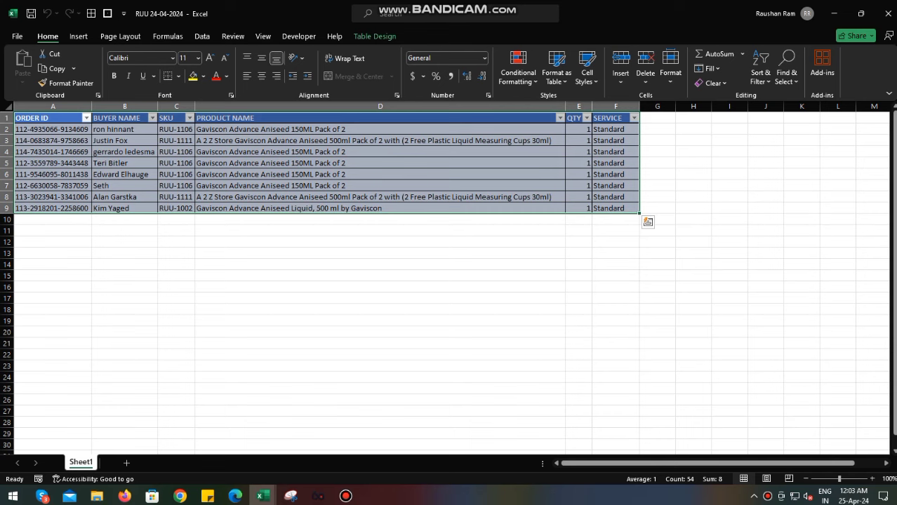
{"action": "key", "text": "ctrl+a"}
{"action": "left_click", "coordinate": [176, 264]}
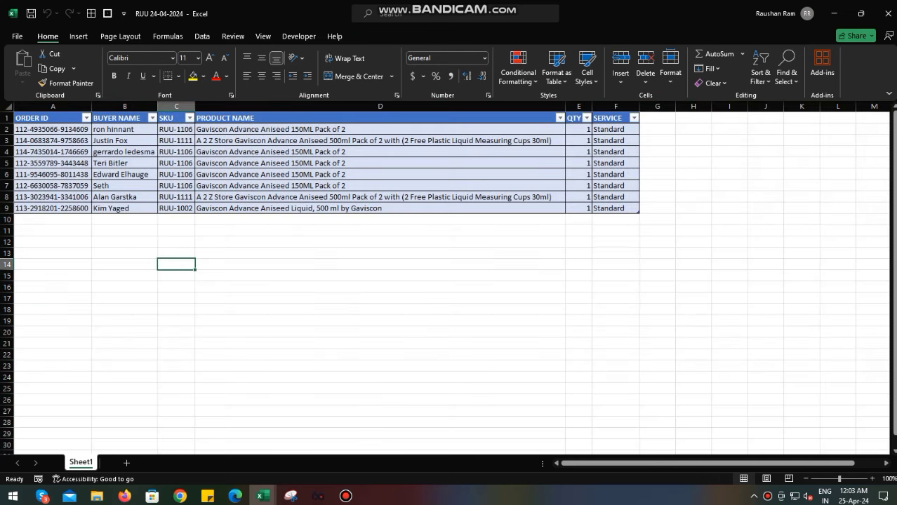
{"action": "left_click", "coordinate": [124, 253]}
{"action": "left_click", "coordinate": [124, 241]}
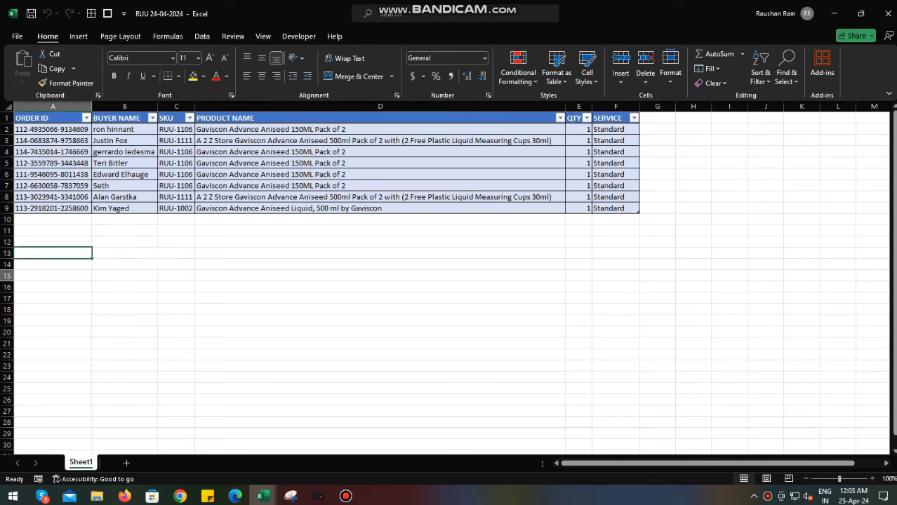
{"action": "left_click", "coordinate": [124, 286]}
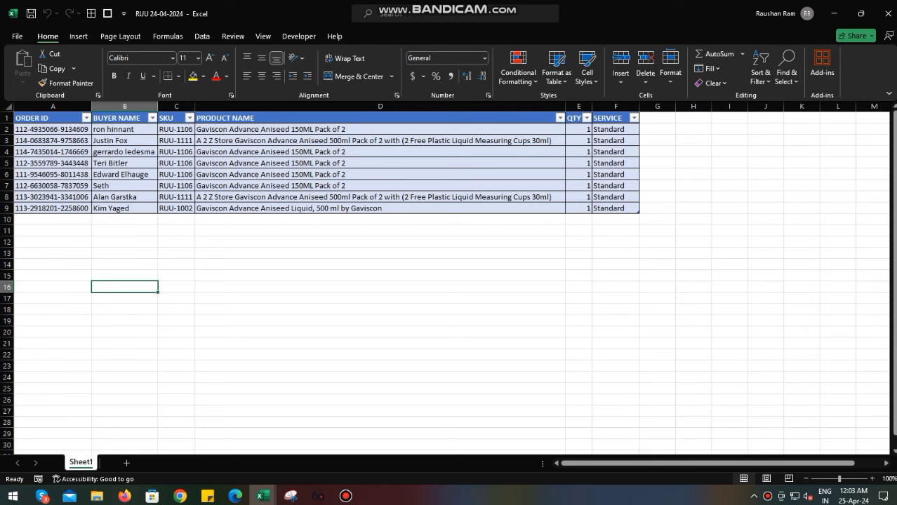
Step: Select the ORDER ID and BUYER NAME columns of the order table
{"action": "left_click_drag", "start_coordinate": [52, 118], "coordinate": [52, 208]}
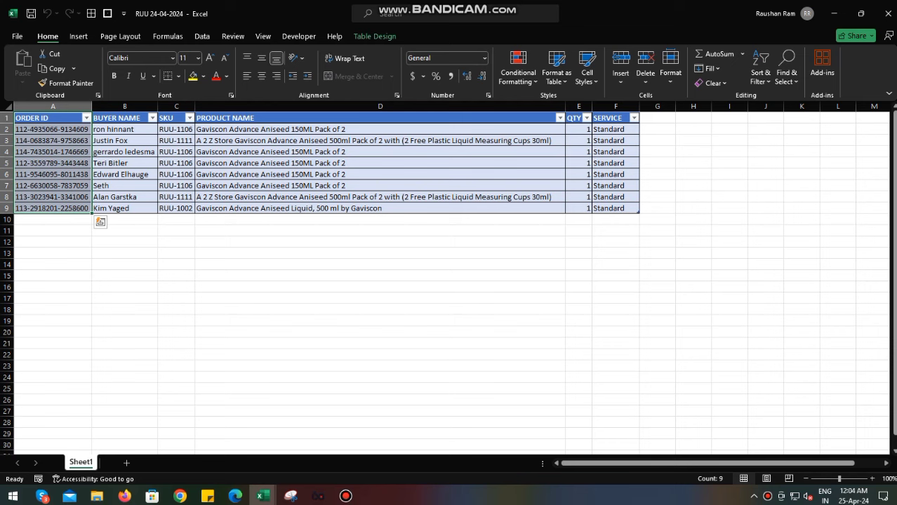
{"action": "left_click_drag", "start_coordinate": [124, 118], "coordinate": [124, 208]}
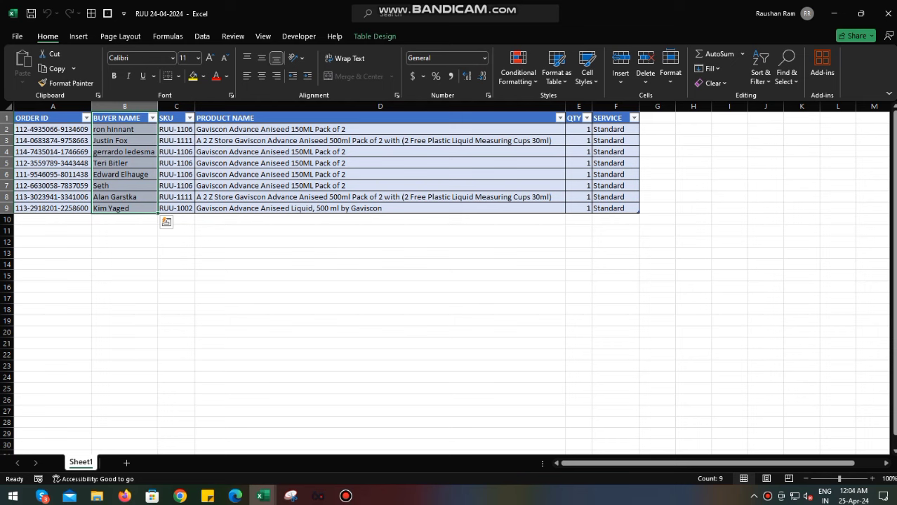
{"action": "mouse_move", "coordinate": [125, 211]}
{"action": "left_mouse_down"}
{"action": "mouse_move", "coordinate": [92, 168]}
{"action": "mouse_move", "coordinate": [119, 168]}
{"action": "left_mouse_up"}
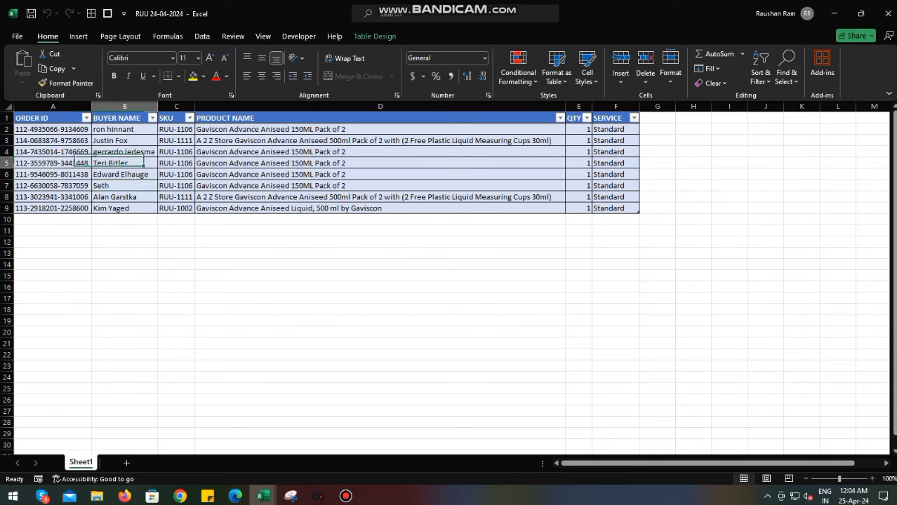
{"action": "left_click_drag", "start_coordinate": [120, 163], "coordinate": [125, 197]}
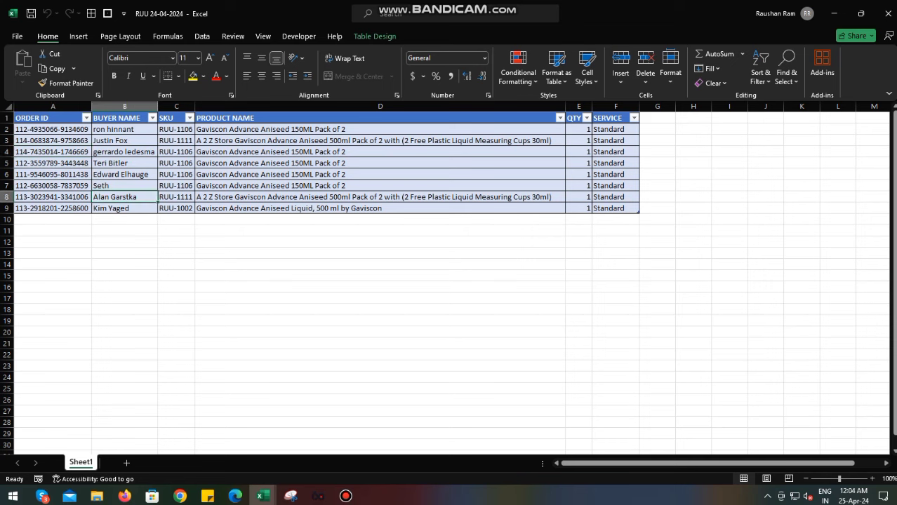
{"action": "key", "text": "Down"}
{"action": "key", "text": "Down"}
{"action": "key", "text": "Down"}
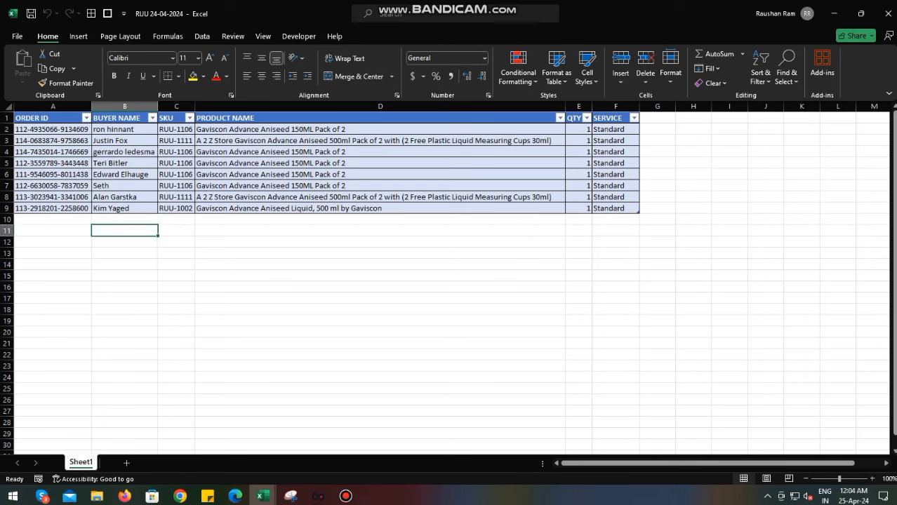
Step: Copy the ORDER ID and BUYER NAME headers into A12:B12, then select B13
{"action": "key", "text": "ctrl+Home"}
{"action": "key", "text": "shift+Right"}
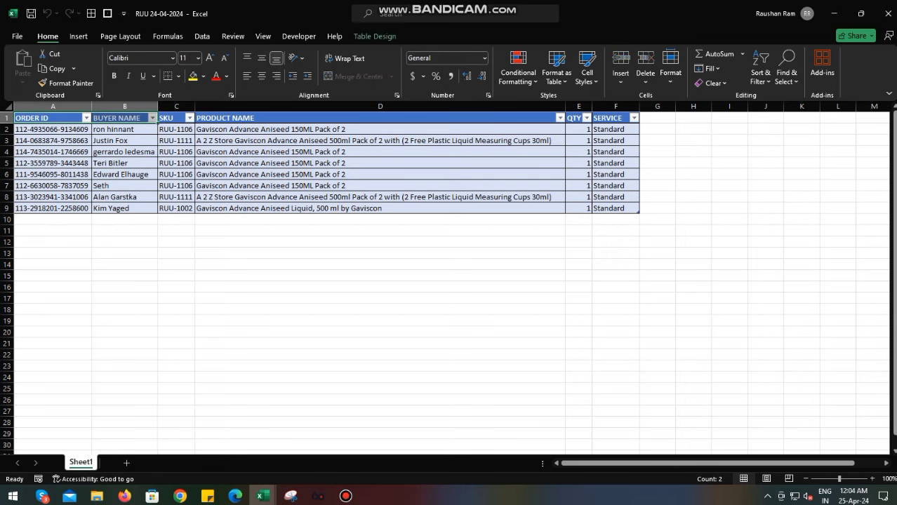
{"action": "key", "text": "ctrl+c"}
{"action": "left_click", "coordinate": [53, 241]}
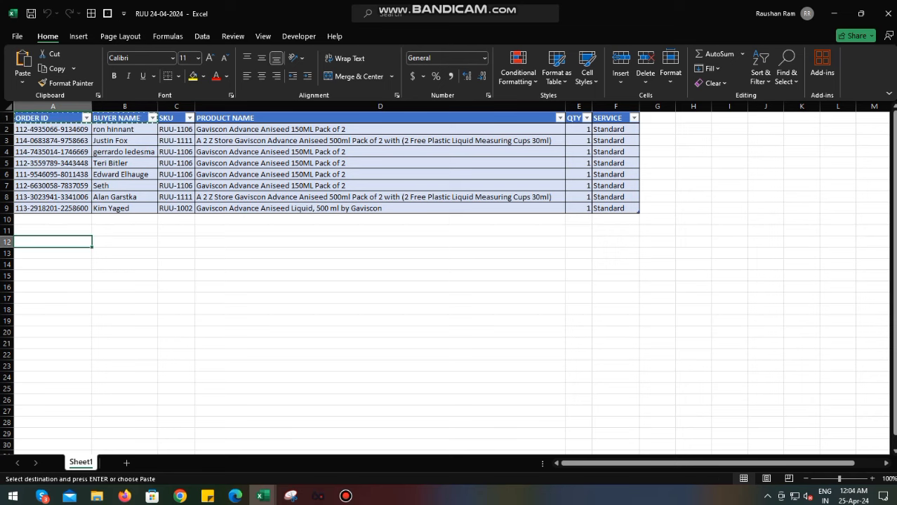
{"action": "key", "text": "ctrl+v"}
{"action": "left_click", "coordinate": [124, 254]}
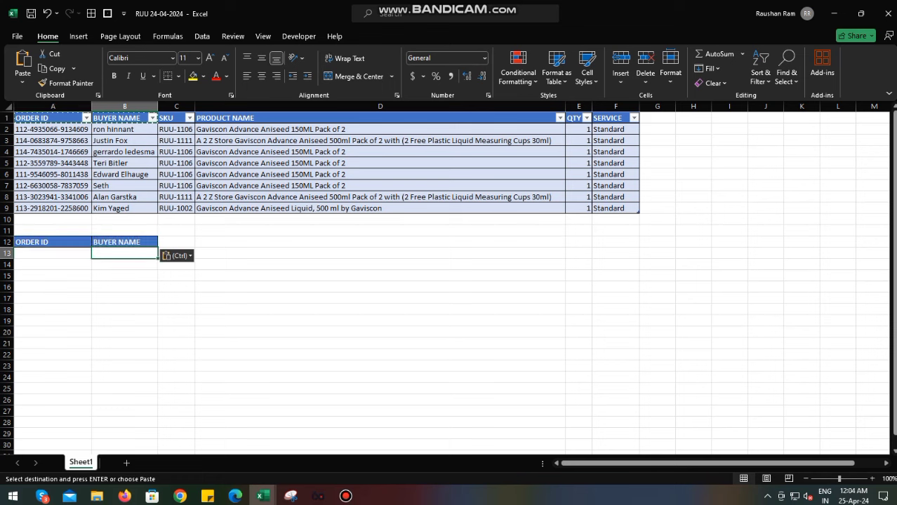
Step: Enter =VLOOKUP(A13,Table1,2,0) in B13, then copy the table's first Order ID
{"action": "type", "text": "="}
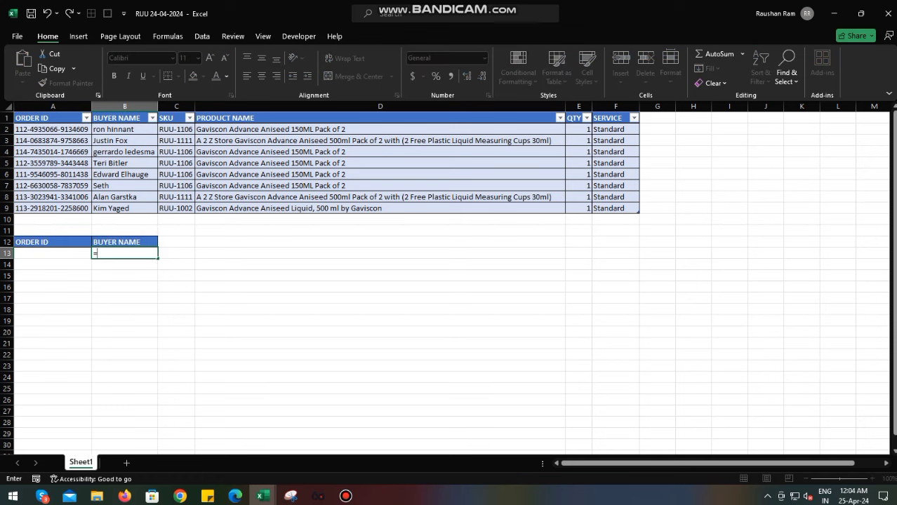
{"action": "type", "text": "v"}
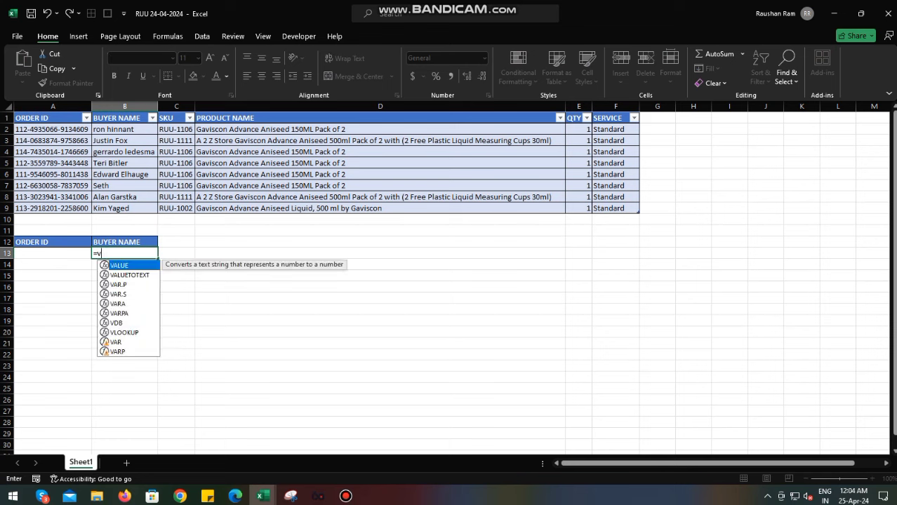
{"action": "type", "text": "lo"}
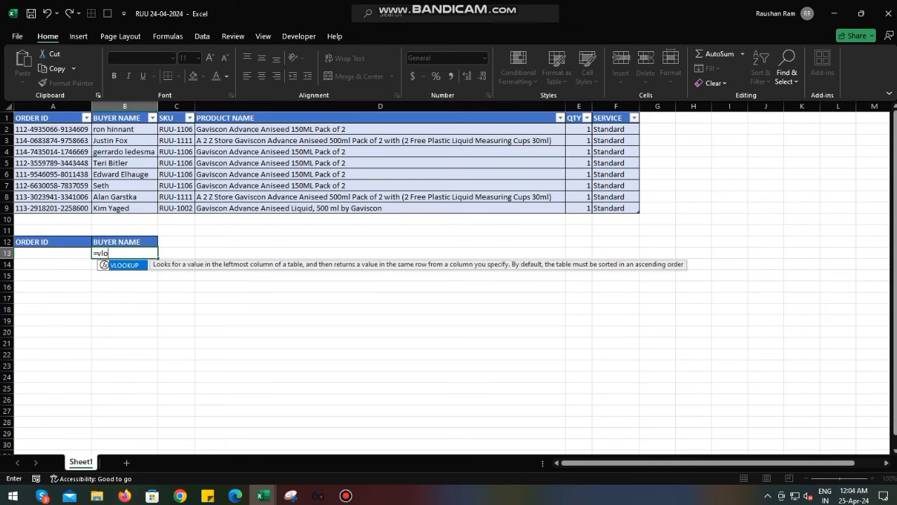
{"action": "key", "text": "Tab"}
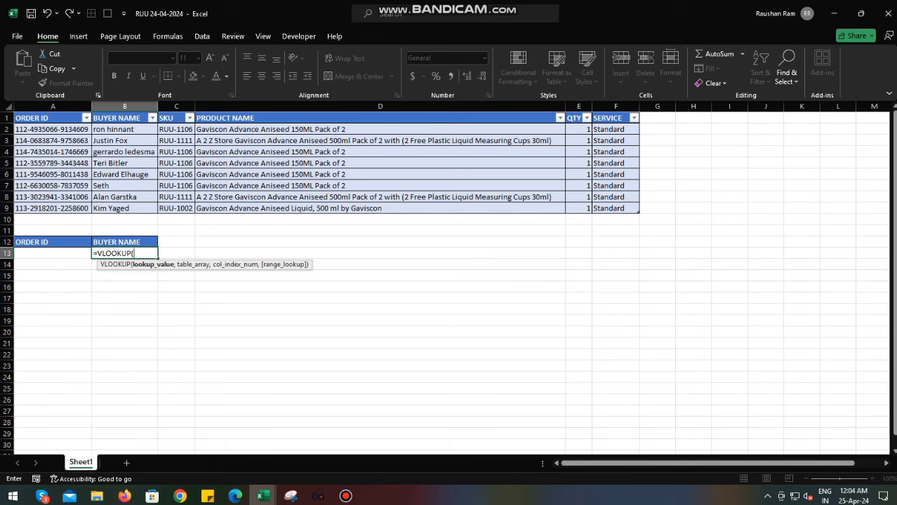
{"action": "left_click", "coordinate": [53, 252]}
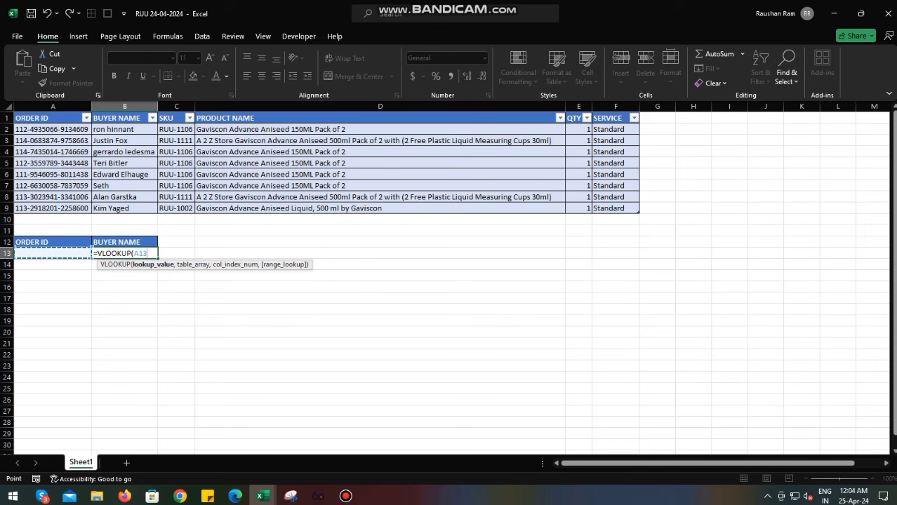
{"action": "type", "text": ","}
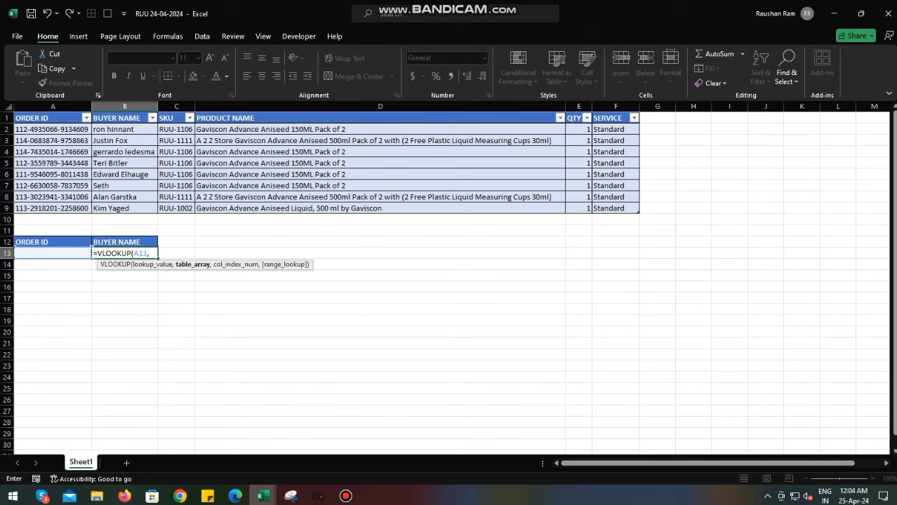
{"action": "left_click_drag", "start_coordinate": [52, 129], "coordinate": [637, 210]}
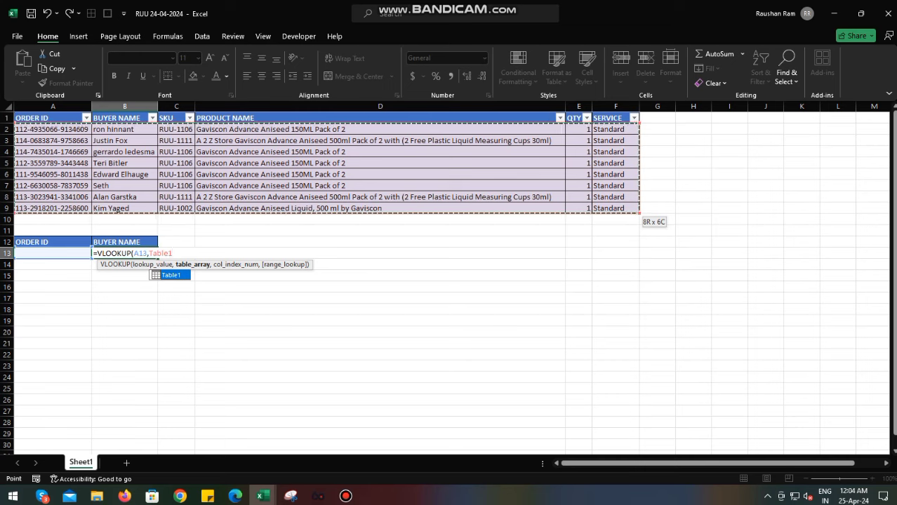
{"action": "type", "text": ","}
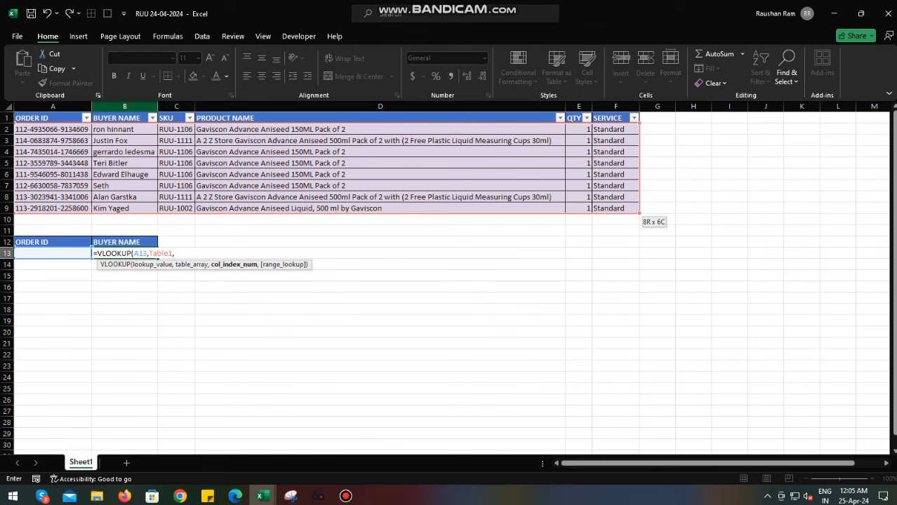
{"action": "type", "text": "2"}
{"action": "type", "text": ","}
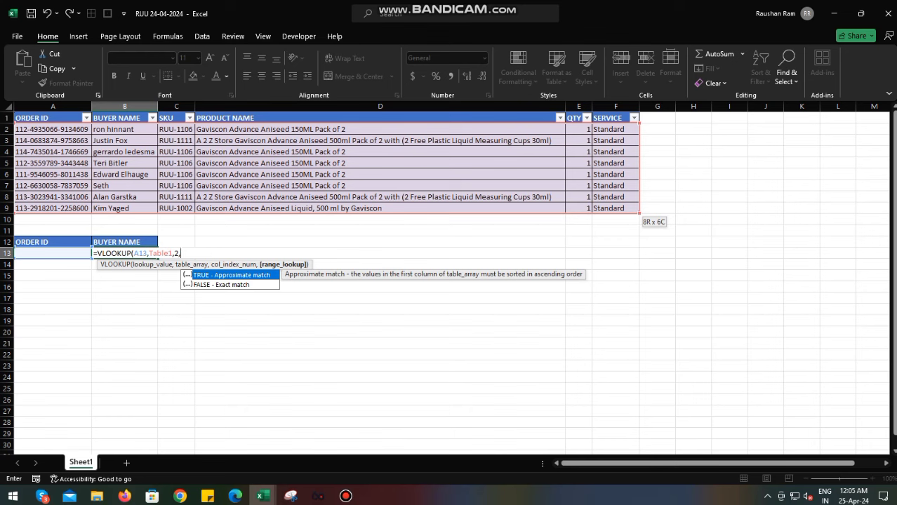
{"action": "type", "text": "0"}
{"action": "type", "text": ")"}
{"action": "key", "text": "Return"}
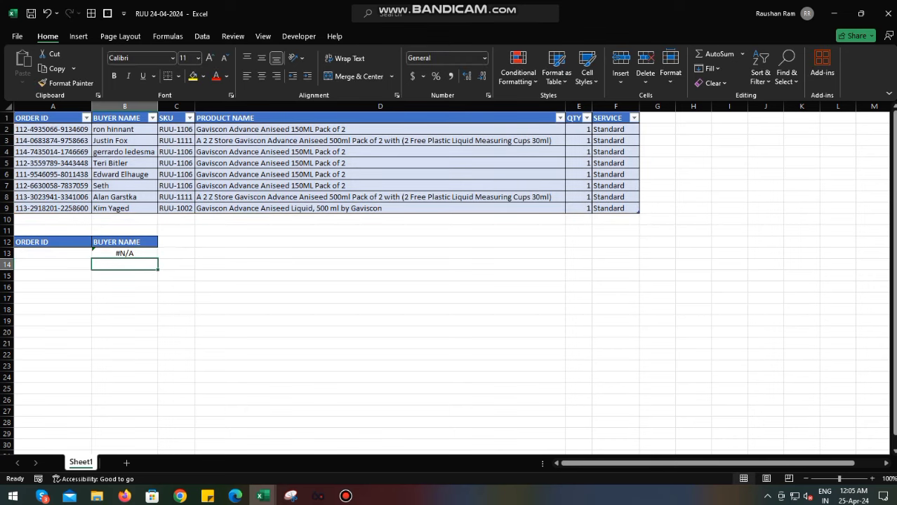
{"action": "left_click", "coordinate": [53, 129]}
{"action": "key", "text": "ctrl+c"}
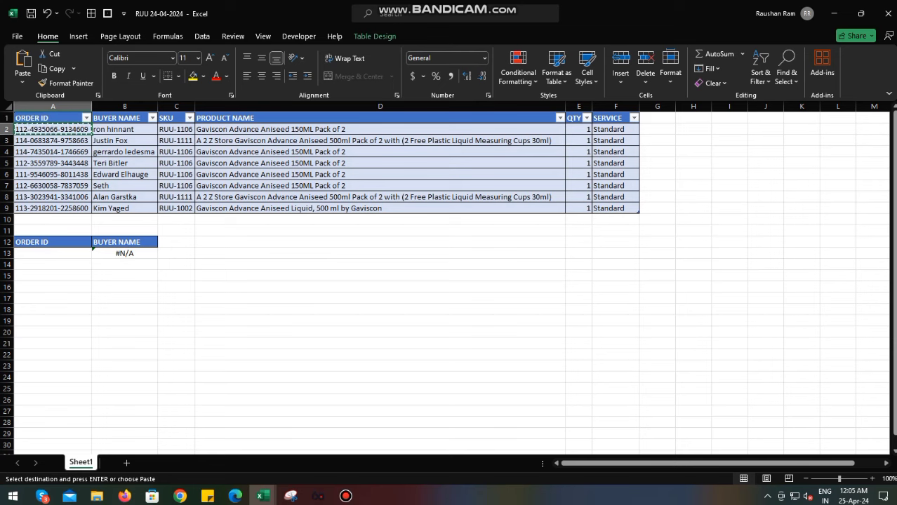
Step: Paste the first Order ID into A13 and compare B13 with the table's first buyer name
{"action": "left_click", "coordinate": [53, 253]}
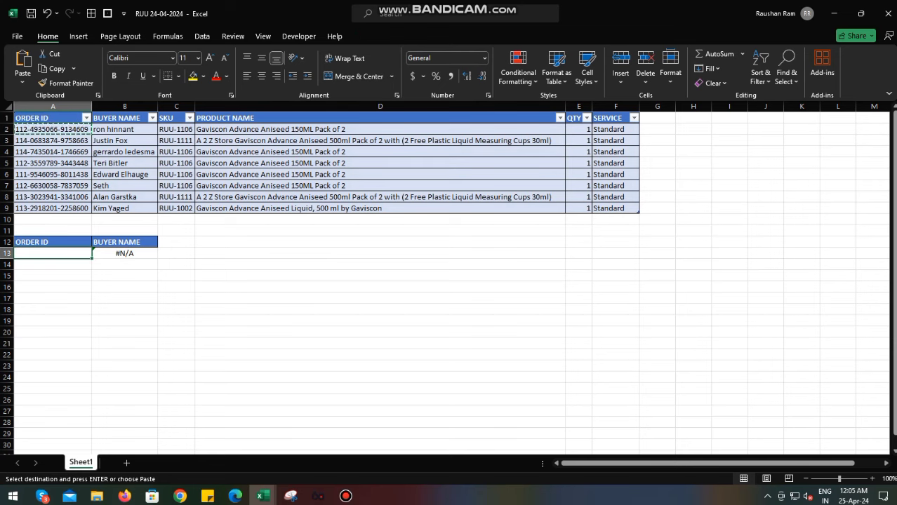
{"action": "key", "text": "ctrl+v"}
{"action": "key", "text": "Escape"}
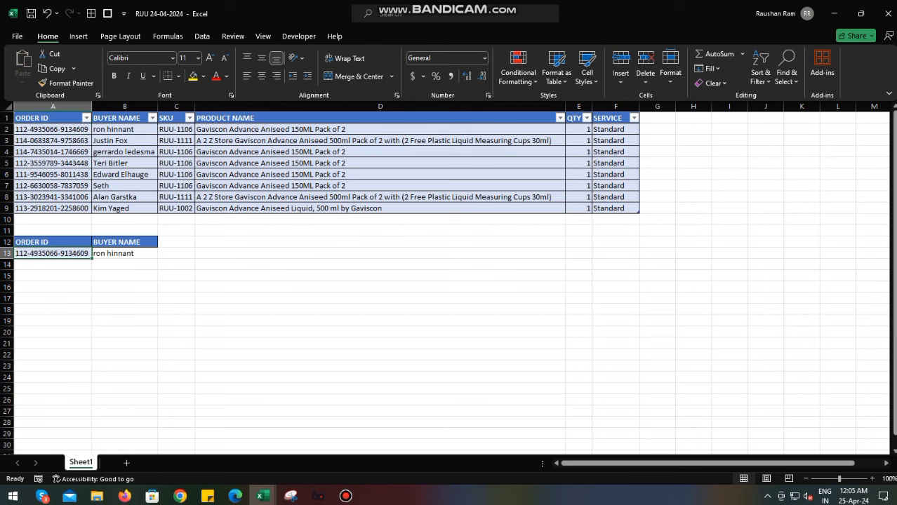
{"action": "left_click", "coordinate": [125, 129]}
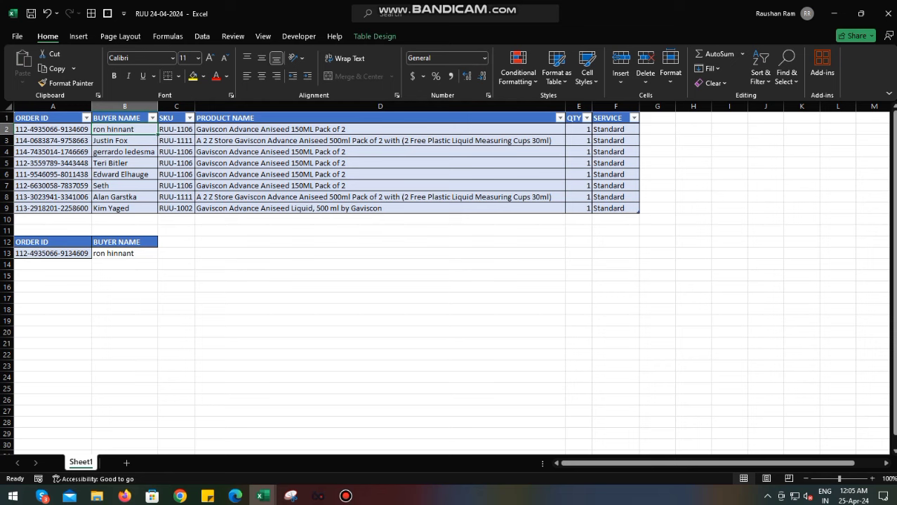
{"action": "left_click", "coordinate": [125, 253]}
{"action": "left_click", "coordinate": [124, 129]}
Step: Paste row 7's Order ID into A13 and check the buyer name in B13
{"action": "left_click", "coordinate": [52, 185]}
{"action": "key", "text": "ctrl+c"}
{"action": "left_click", "coordinate": [52, 254]}
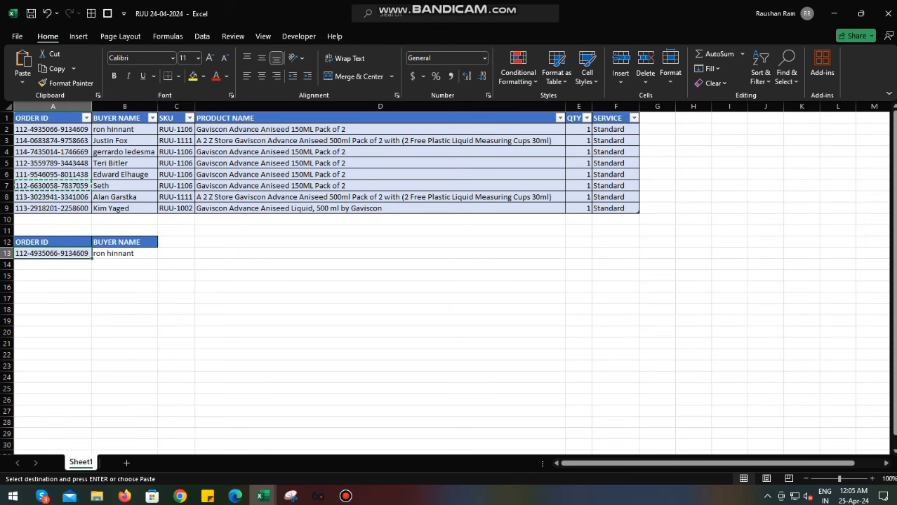
{"action": "key", "text": "ctrl+v"}
{"action": "key", "text": "ctrl"}
{"action": "key", "text": "Escape"}
{"action": "key", "text": "Escape"}
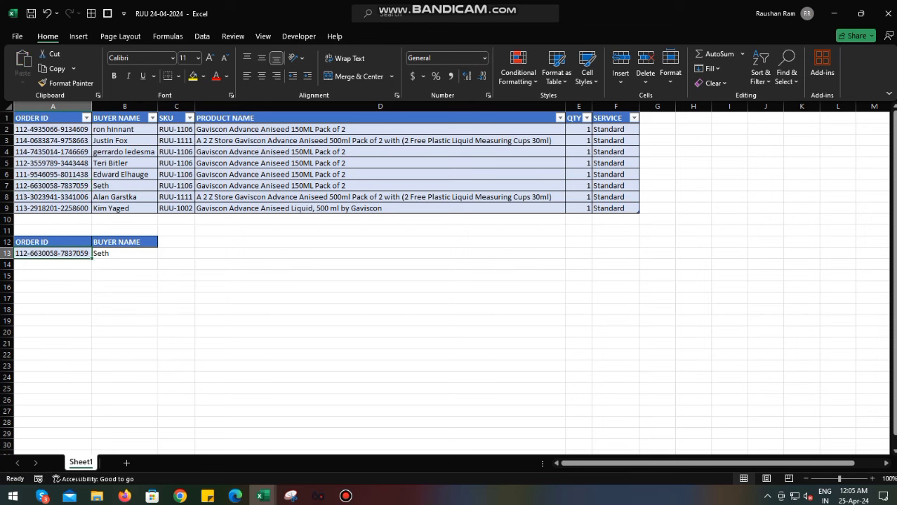
{"action": "left_click", "coordinate": [125, 254]}
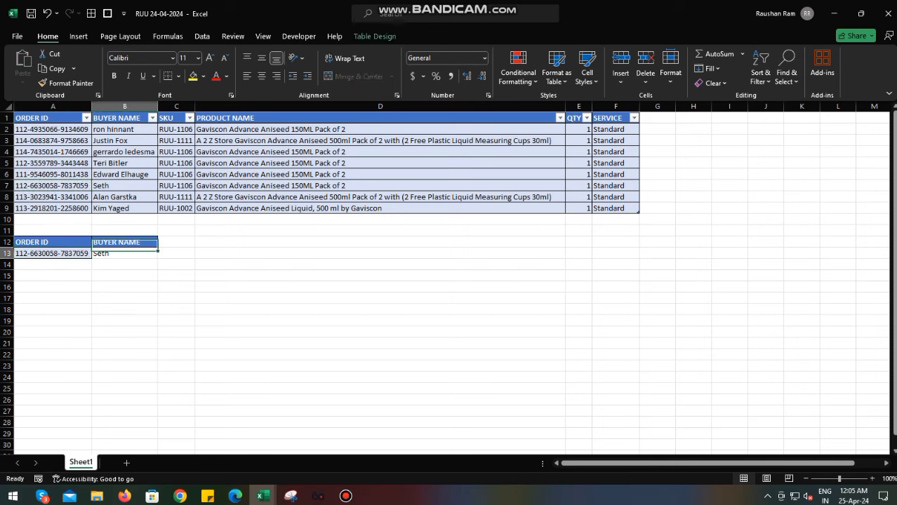
Step: Paste row 9's Order ID into A13 to test the lookup again
{"action": "left_click", "coordinate": [53, 208]}
{"action": "key", "text": "ctrl+c"}
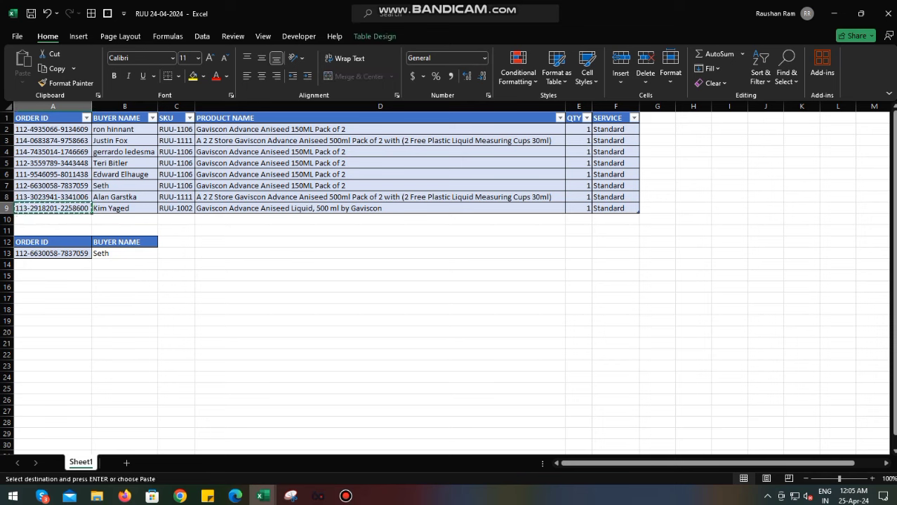
{"action": "left_click", "coordinate": [52, 254]}
{"action": "key", "text": "ctrl+v"}
{"action": "key", "text": "Escape"}
{"action": "left_click", "coordinate": [125, 286]}
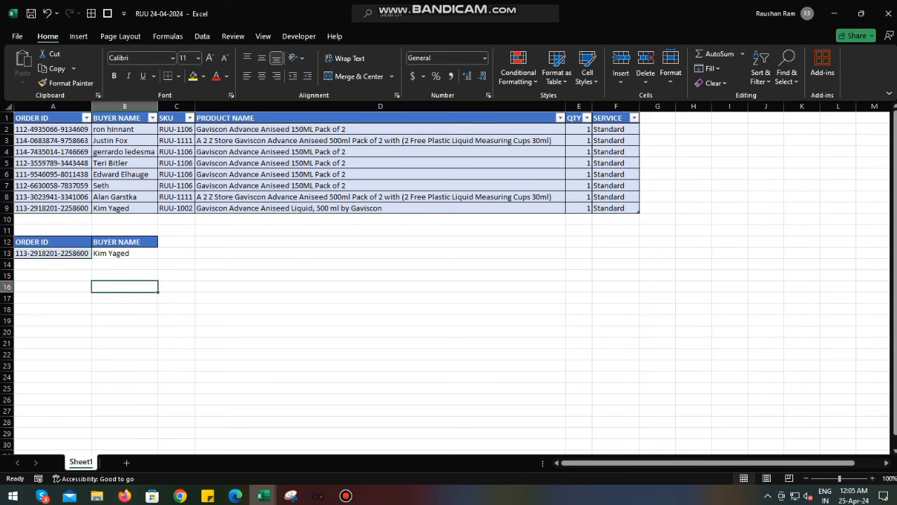
Step: Paste row 8's Order ID into A13 and select the lookup header and result cells
{"action": "left_click", "coordinate": [53, 197]}
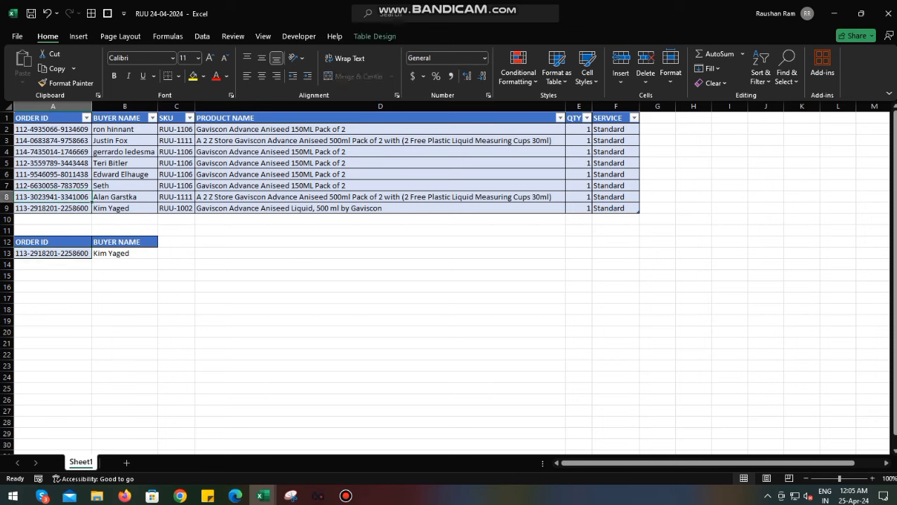
{"action": "key", "text": "ctrl+c"}
{"action": "left_click", "coordinate": [53, 253]}
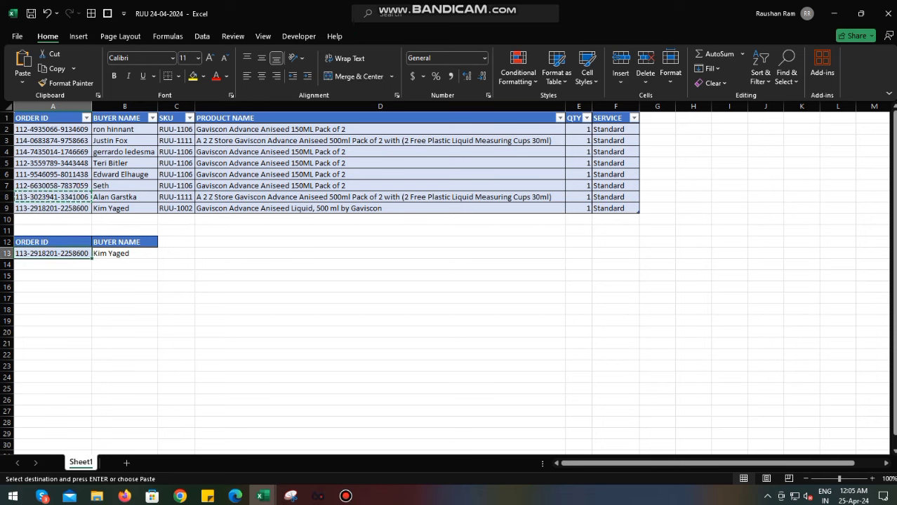
{"action": "key", "text": "ctrl+v"}
{"action": "key", "text": "Escape"}
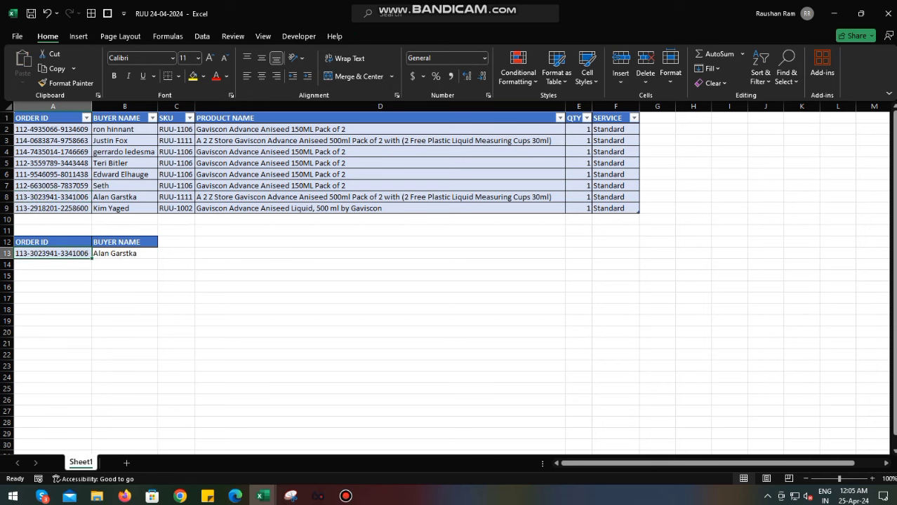
{"action": "left_click", "coordinate": [380, 297]}
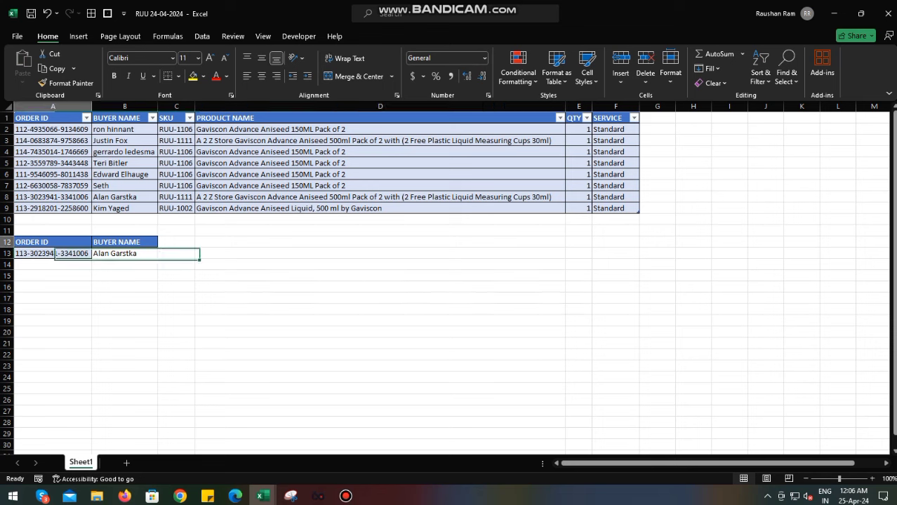
{"action": "left_click_drag", "start_coordinate": [124, 254], "coordinate": [53, 241]}
{"action": "left_click", "coordinate": [176, 320]}
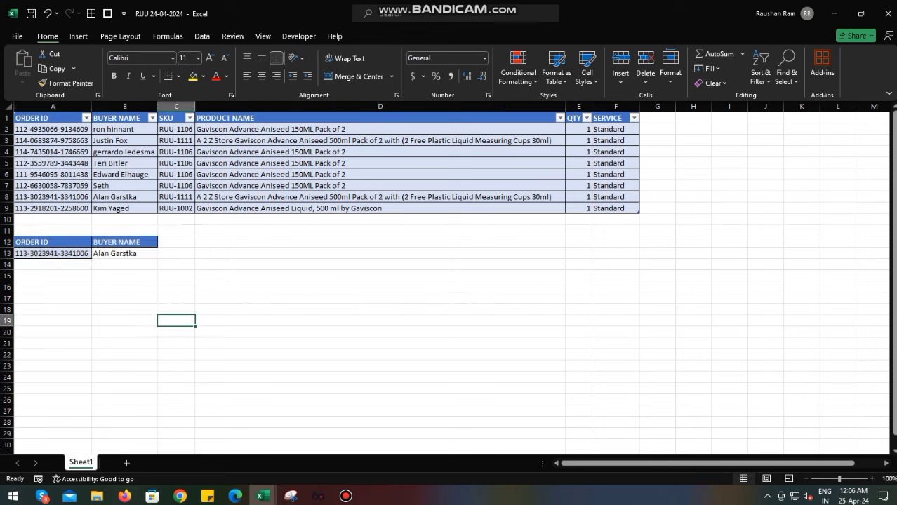
{"action": "left_click", "coordinate": [124, 264]}
{"action": "left_click", "coordinate": [380, 298]}
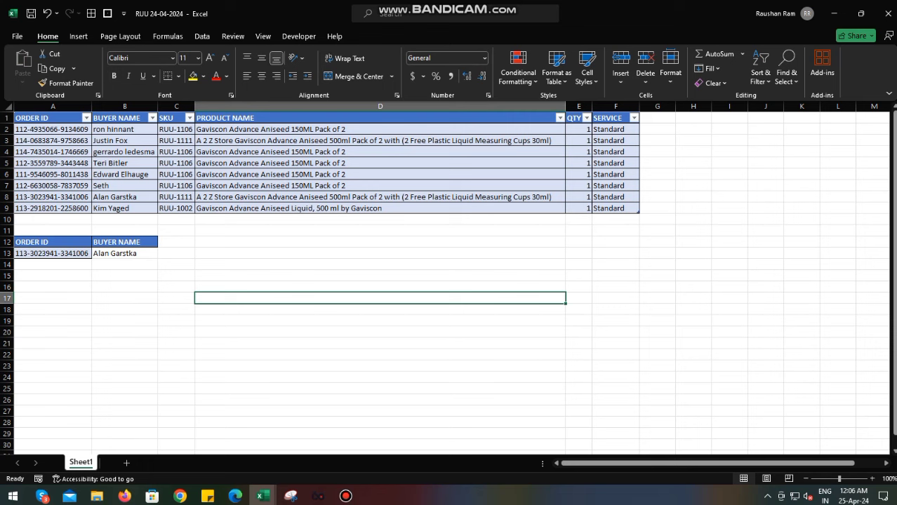
{"action": "left_click", "coordinate": [124, 106]}
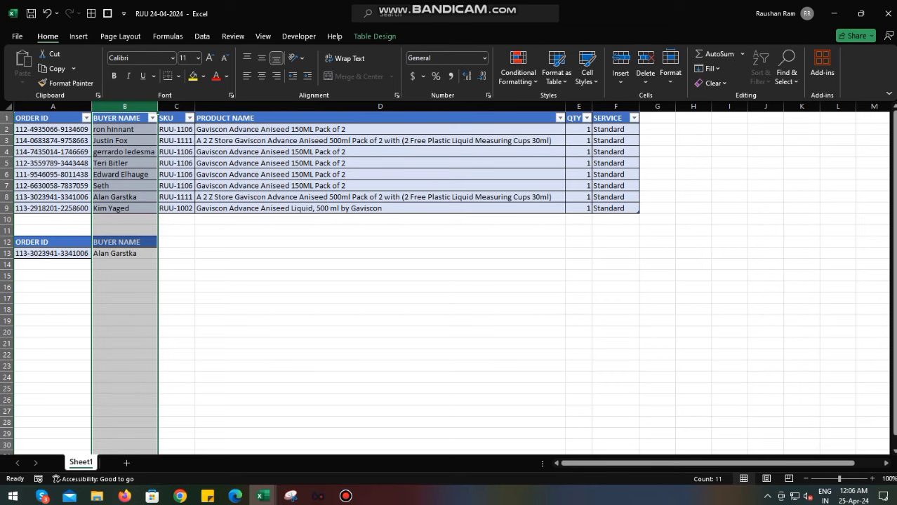
{"action": "left_click", "coordinate": [380, 106], "text": "ctrl"}
{"action": "left_click", "coordinate": [380, 106]}
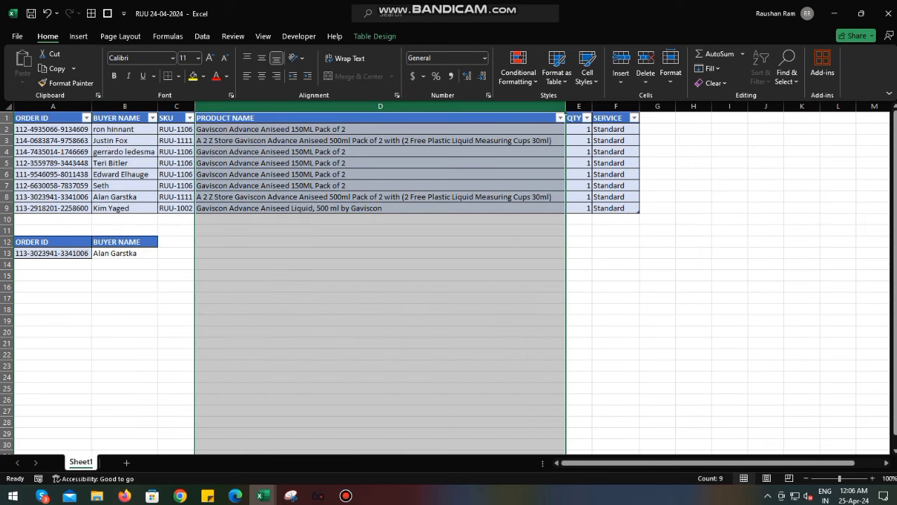
{"action": "left_click", "coordinate": [124, 253]}
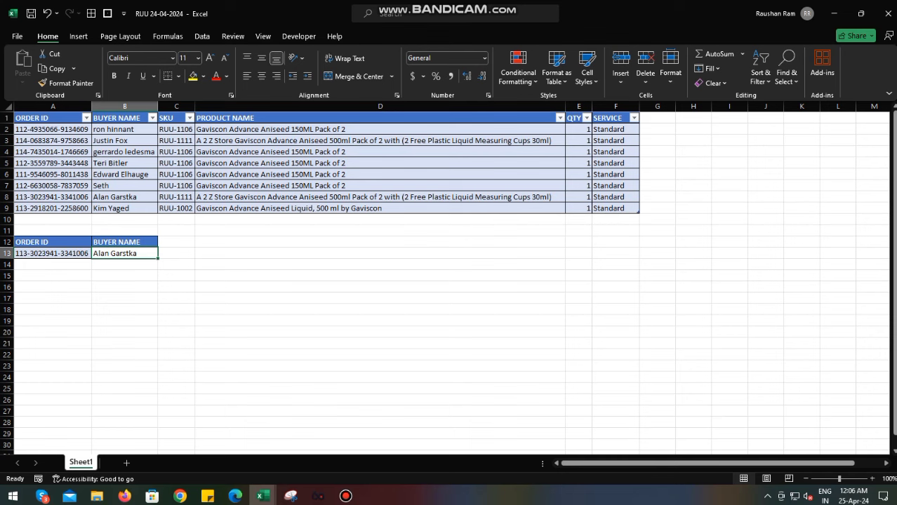
Step: Change B13's VLOOKUP column index from 2 to 3 so it returns SKU RUU-1111
{"action": "key", "text": "F2"}
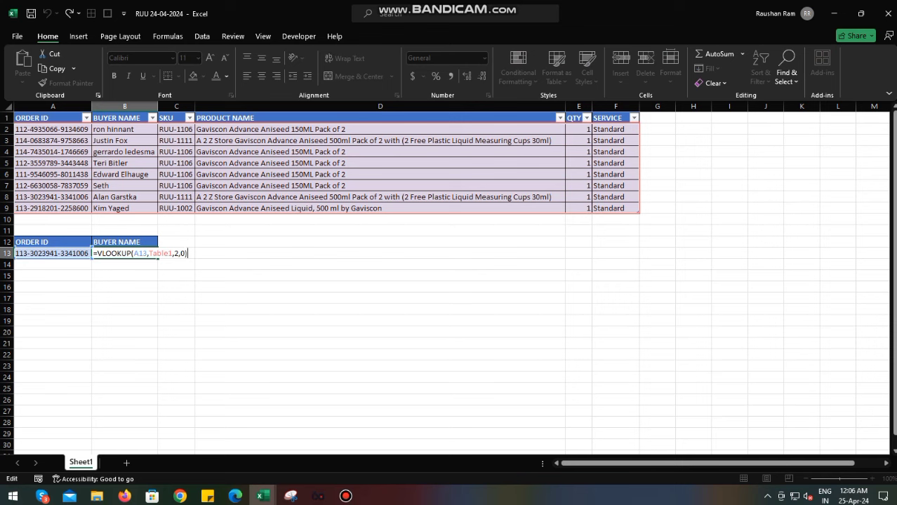
{"action": "key", "text": "Left"}
{"action": "key", "text": "Left"}
{"action": "key", "text": "Left"}
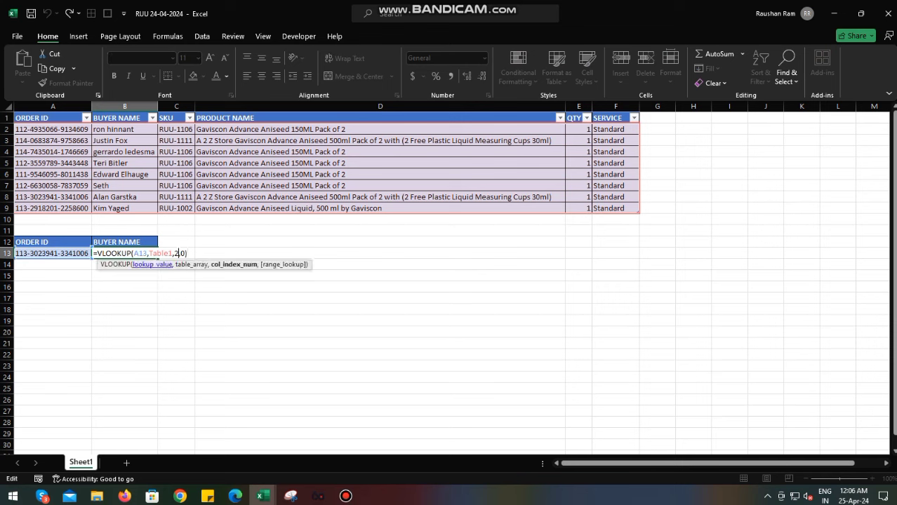
{"action": "key", "text": "BackSpace"}
{"action": "type", "text": "3"}
{"action": "key", "text": "Return"}
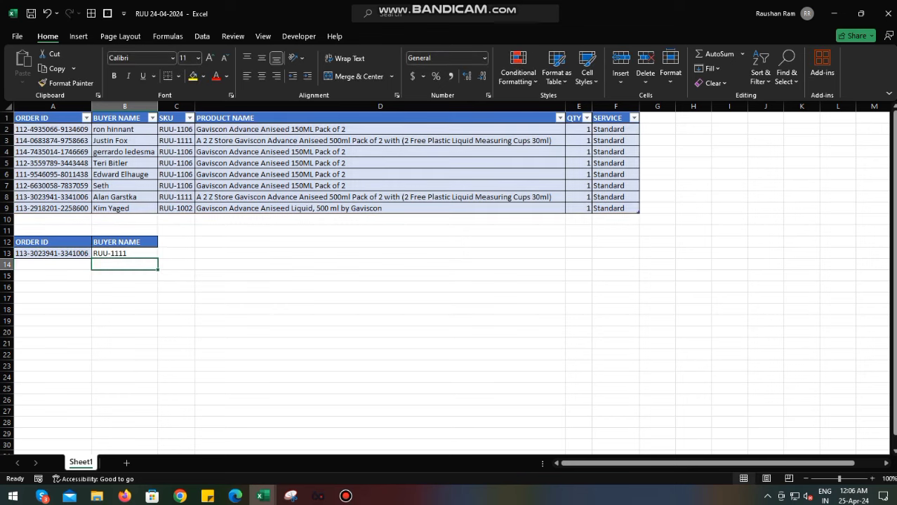
Step: Copy row 5's Order ID into A13 so B13 shows SKU RUU-1106
{"action": "left_click", "coordinate": [53, 163]}
{"action": "key", "text": "ctrl+c"}
{"action": "left_click", "coordinate": [52, 253]}
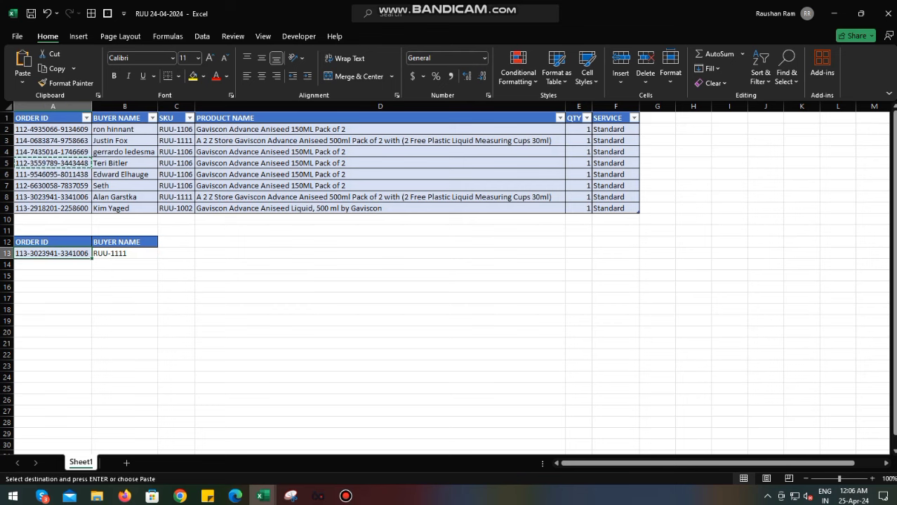
{"action": "key", "text": "ctrl+v"}
{"action": "key", "text": "Escape"}
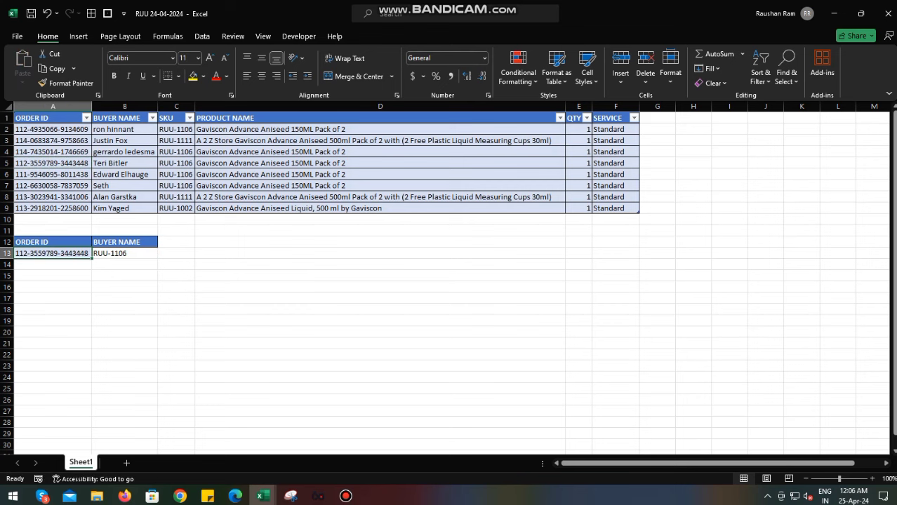
{"action": "left_click", "coordinate": [380, 219]}
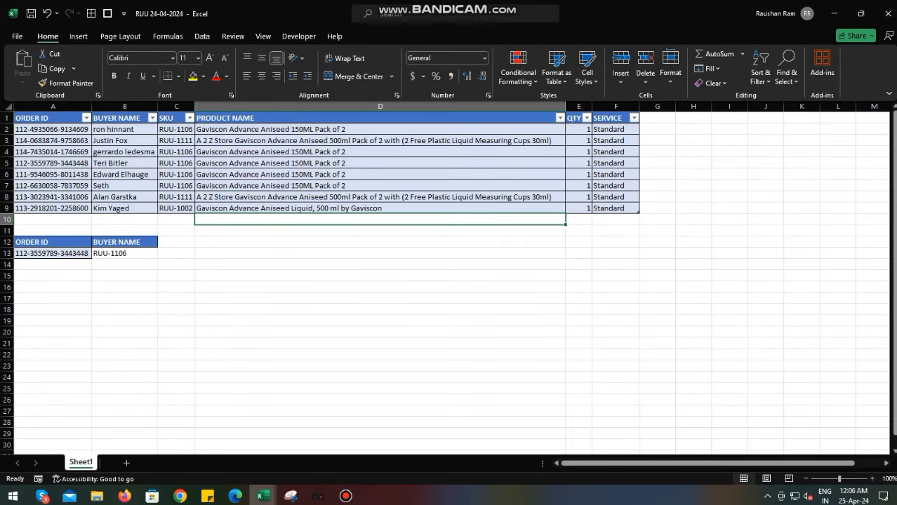
{"action": "left_click", "coordinate": [379, 264]}
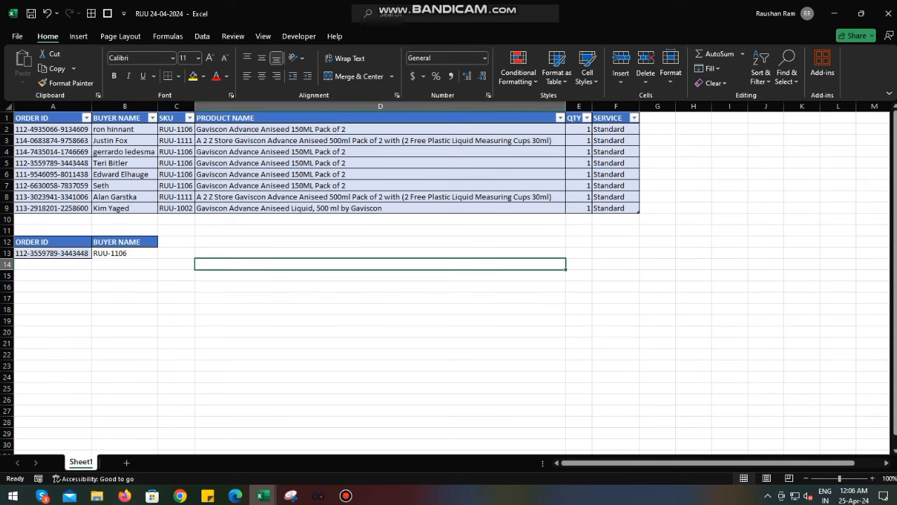